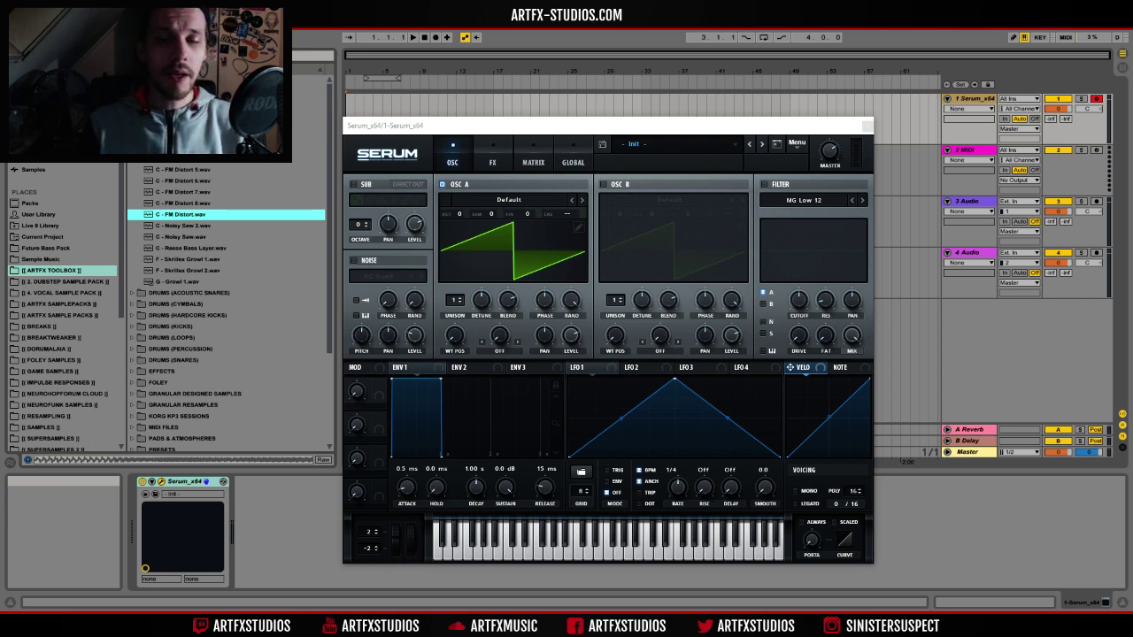
- Audition C - FM Distort.wav and load it into oscillator A's wavetable editor as 50 frames
{"action": "left_click", "coordinate": [178, 217]}
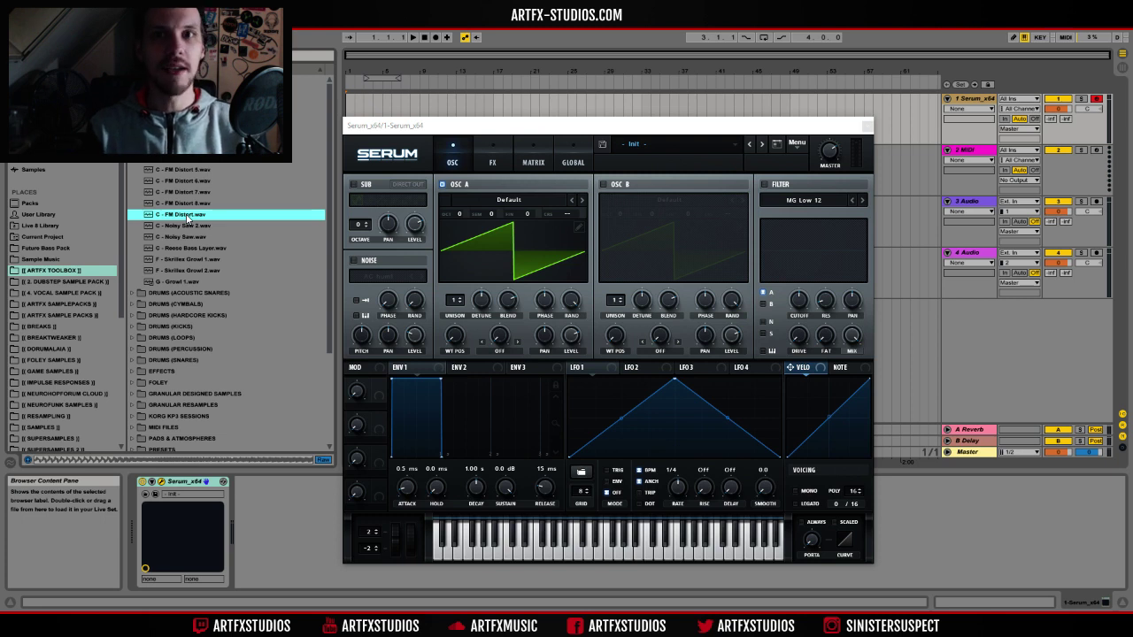
{"action": "left_click", "coordinate": [580, 228]}
{"action": "left_click", "coordinate": [680, 457]}
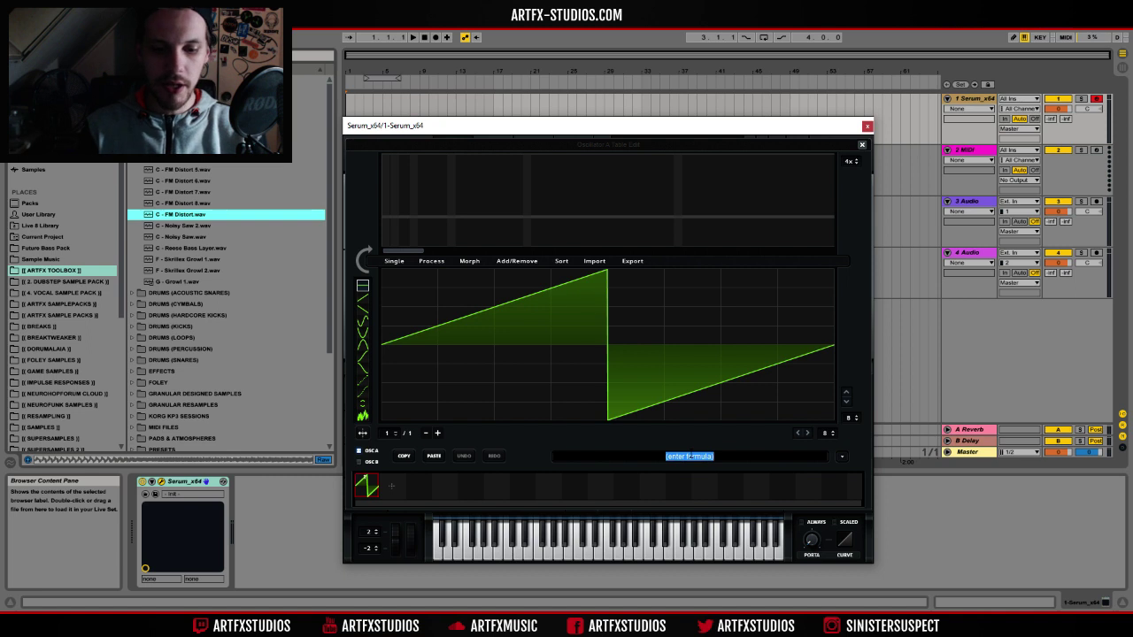
{"action": "type", "text": "co"}
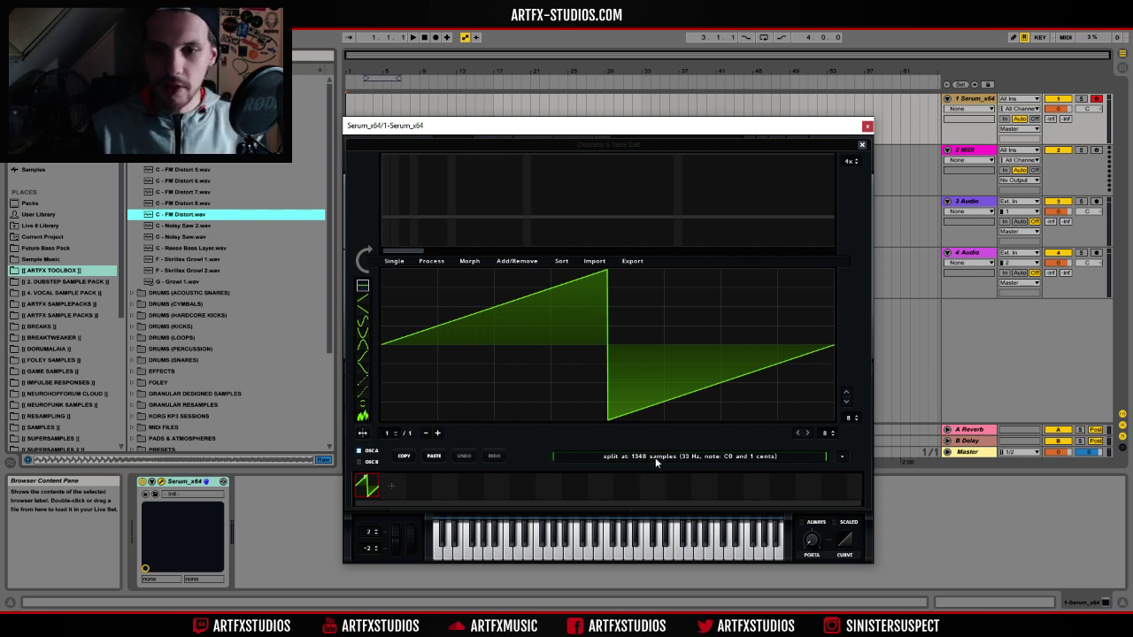
{"action": "left_click_drag", "start_coordinate": [182, 214], "coordinate": [588, 365]}
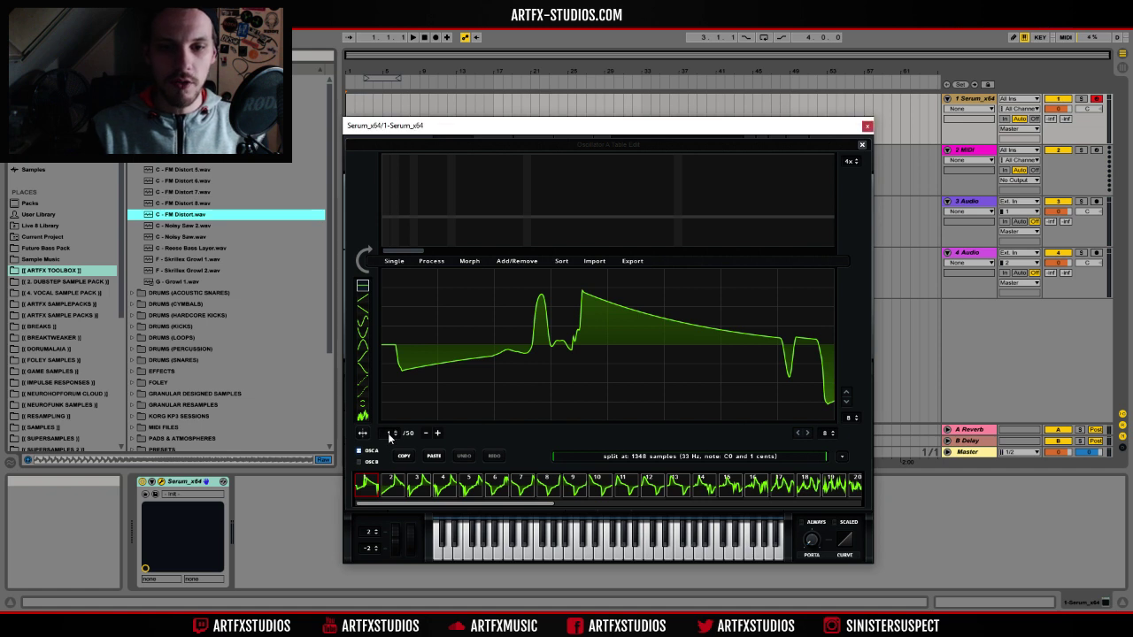
{"action": "left_click_drag", "start_coordinate": [388, 436], "coordinate": [437, 490]}
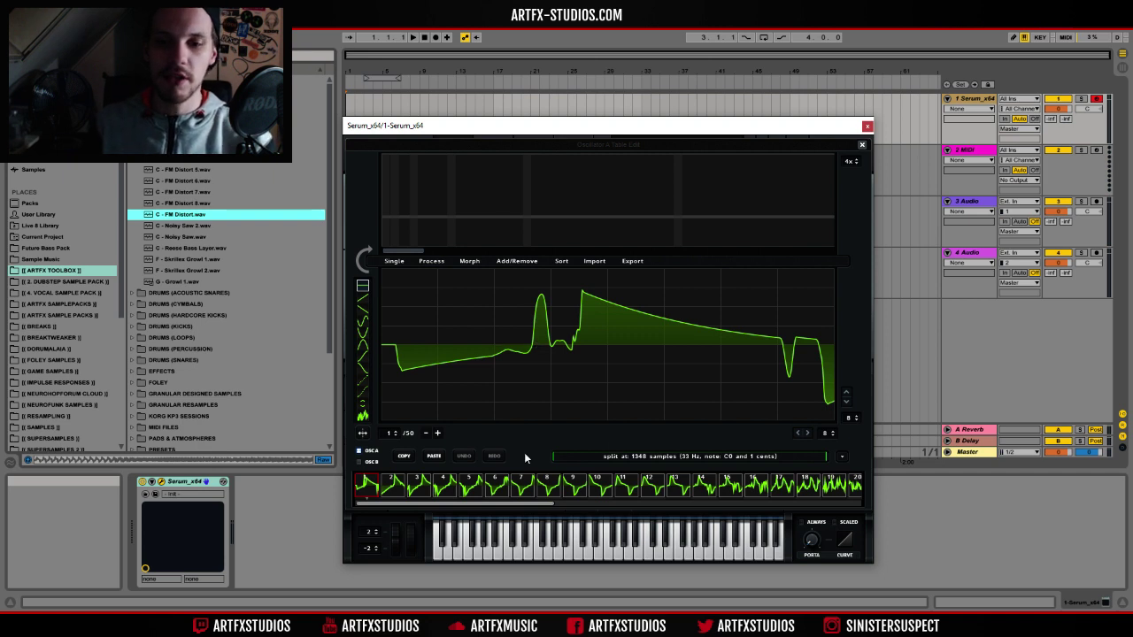
{"action": "left_click_drag", "start_coordinate": [384, 433], "coordinate": [382, 489]}
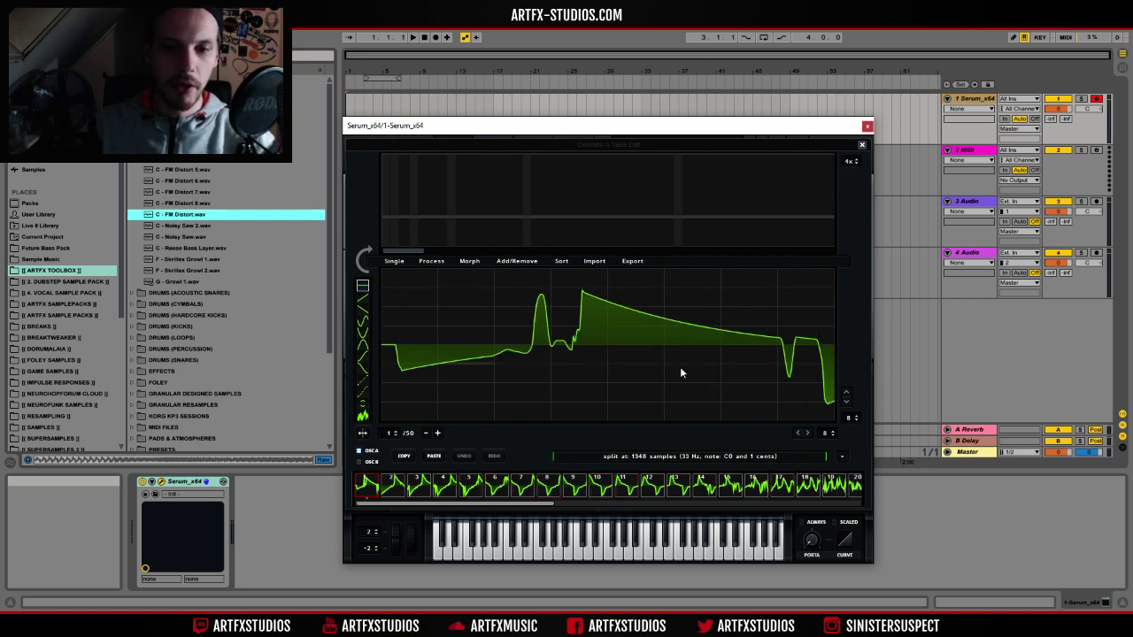
{"action": "left_click", "coordinate": [671, 455]}
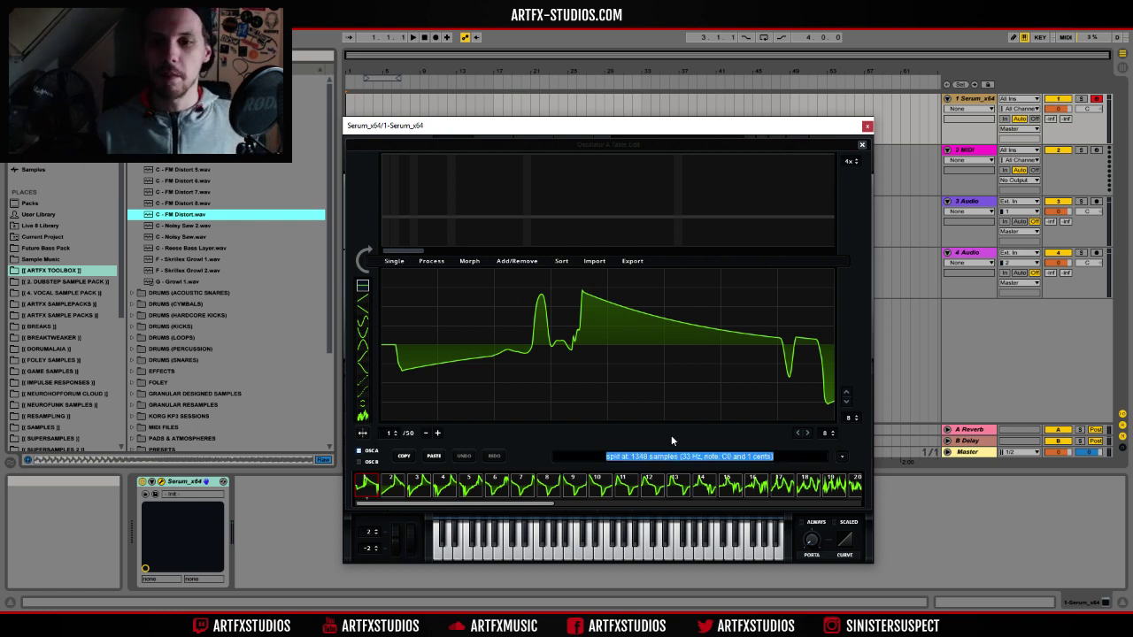
{"action": "left_click", "coordinate": [593, 447]}
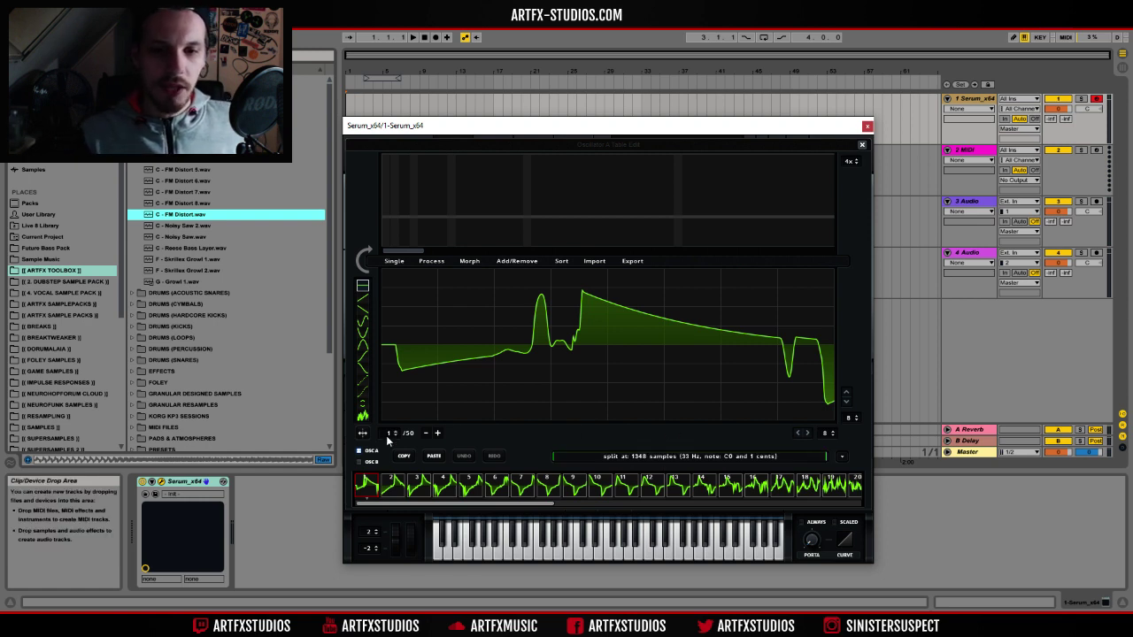
{"action": "scroll", "coordinate": [385, 433], "scroll_direction": "up", "scroll_amount": 1}
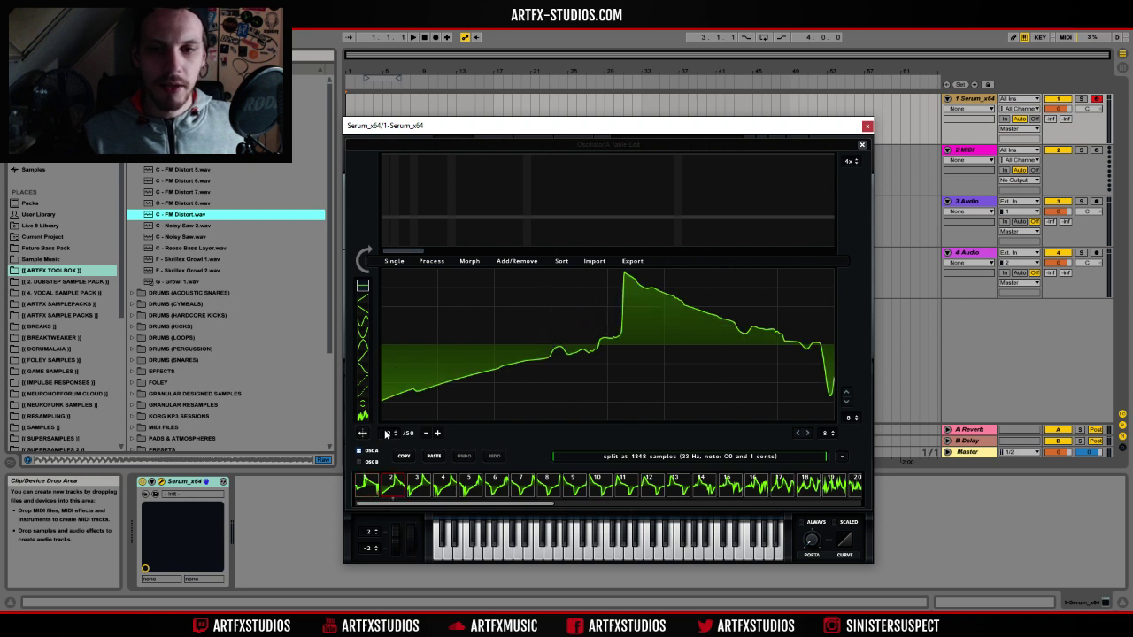
{"action": "left_click_drag", "start_coordinate": [383, 430], "coordinate": [414, 482]}
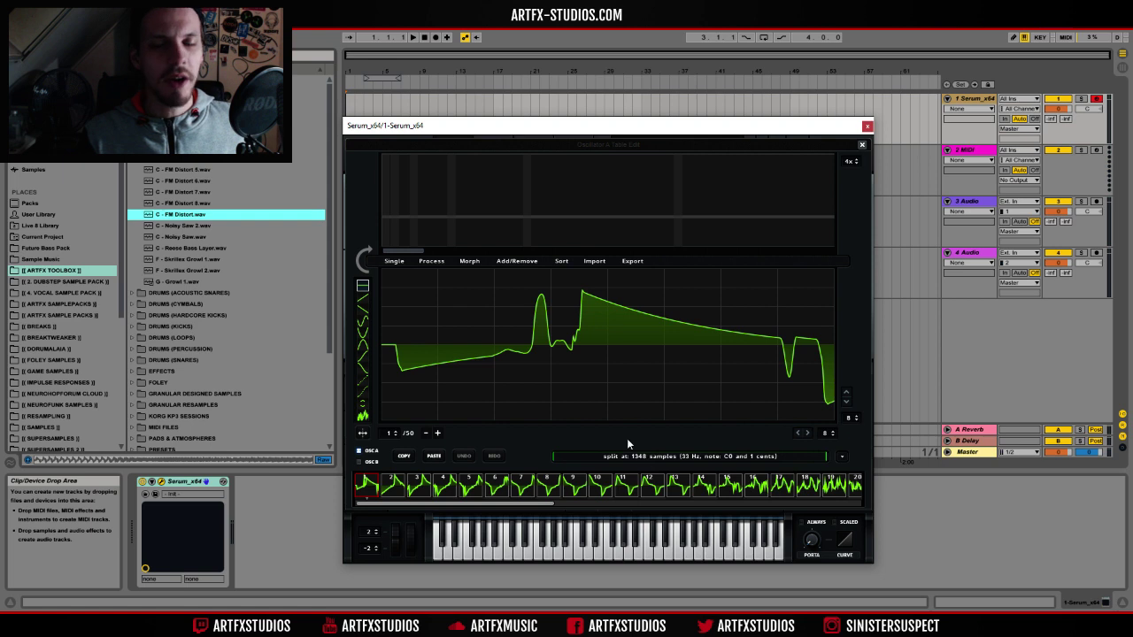
{"action": "mouse_move", "coordinate": [670, 456]}
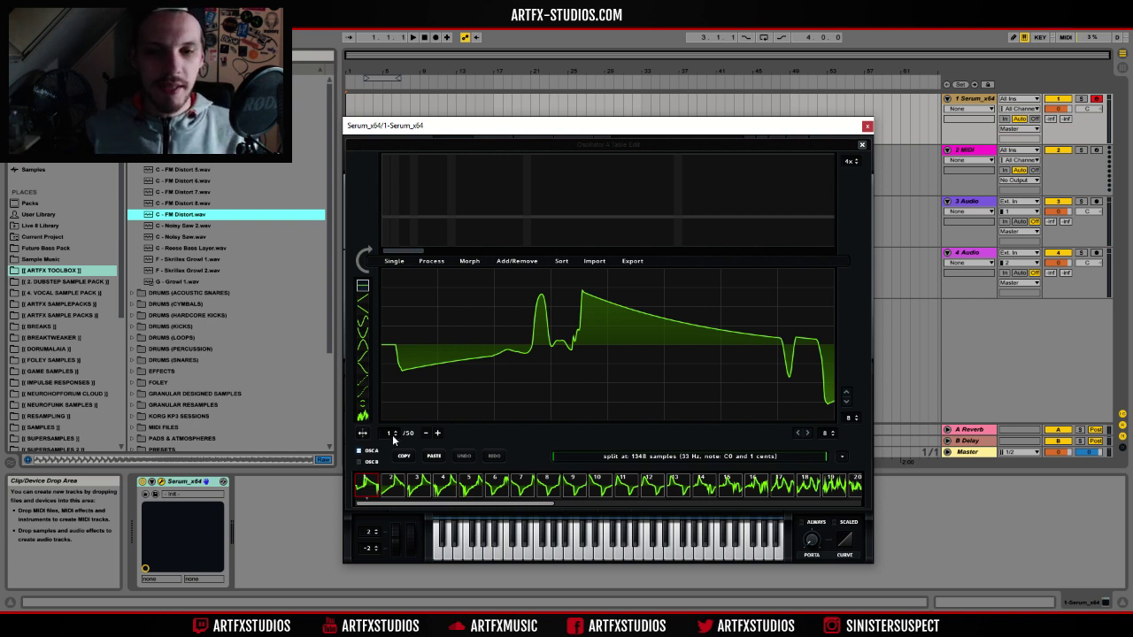
{"action": "left_click_drag", "start_coordinate": [387, 429], "coordinate": [449, 502]}
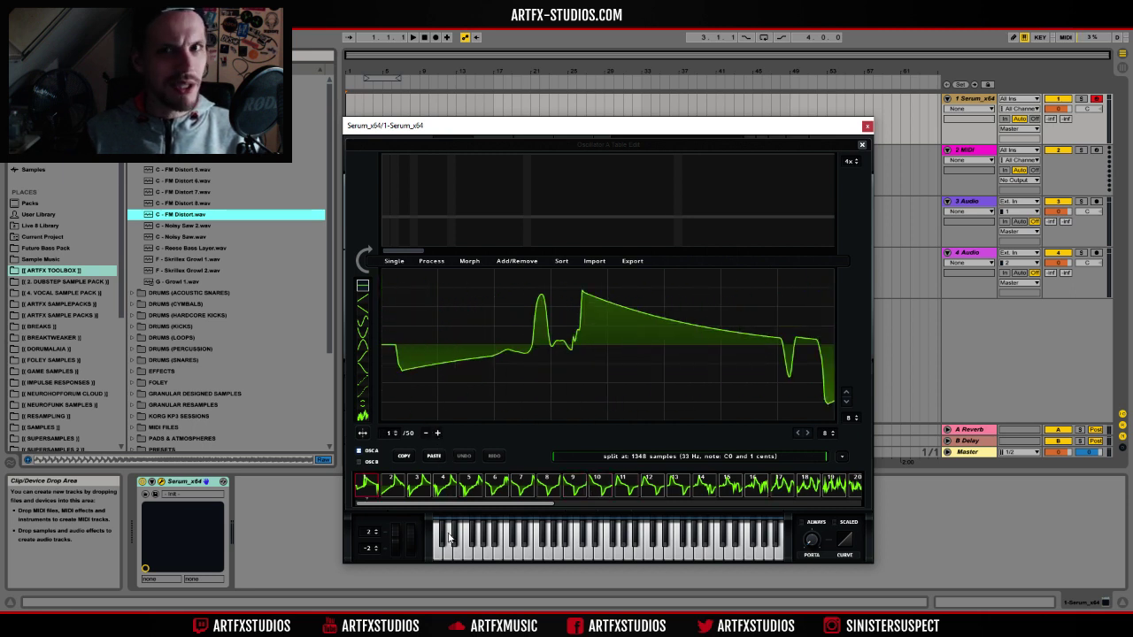
- Set the split size to 1400 samples and re-import C - FM Distort.wav, browsing frames 1–7 of 48
{"action": "double_click", "coordinate": [617, 455]}
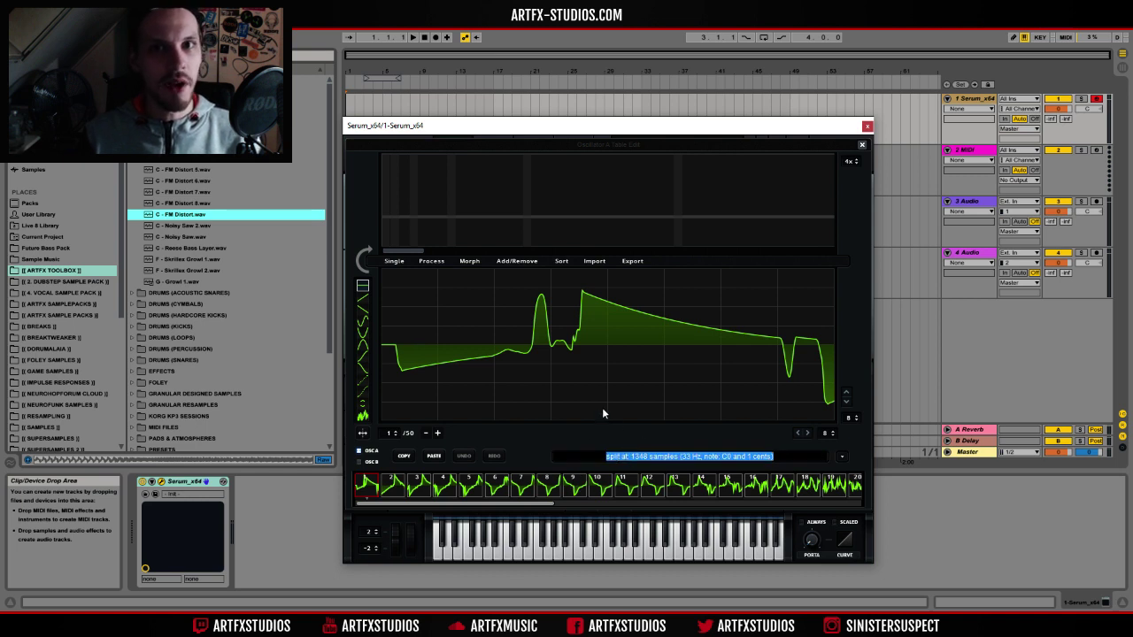
{"action": "type", "text": "1400"}
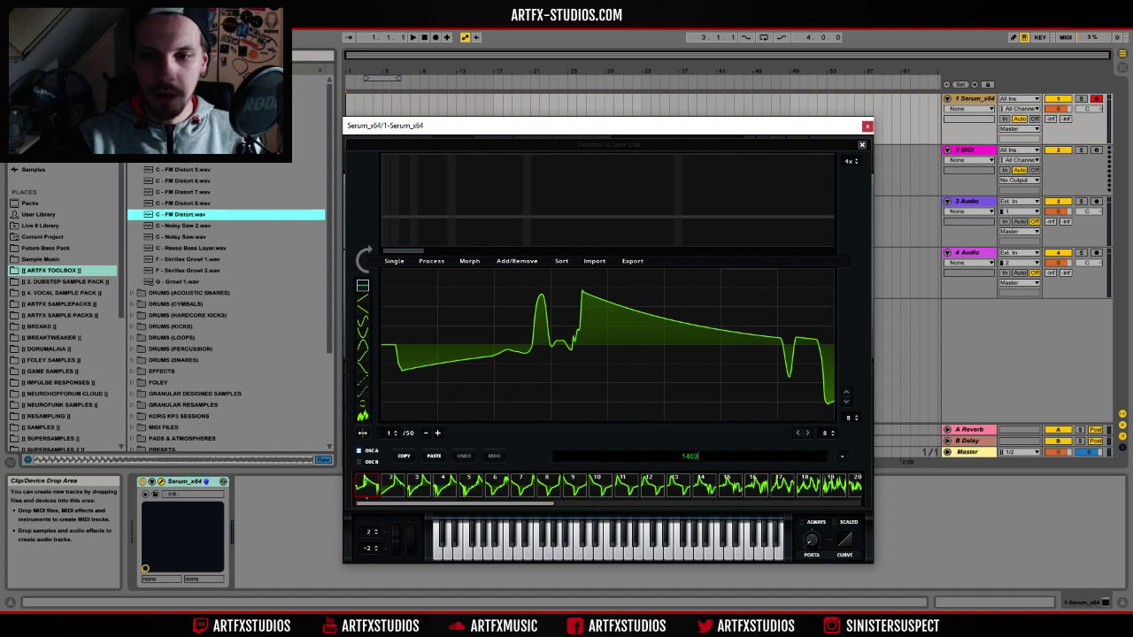
{"action": "key", "text": "Return"}
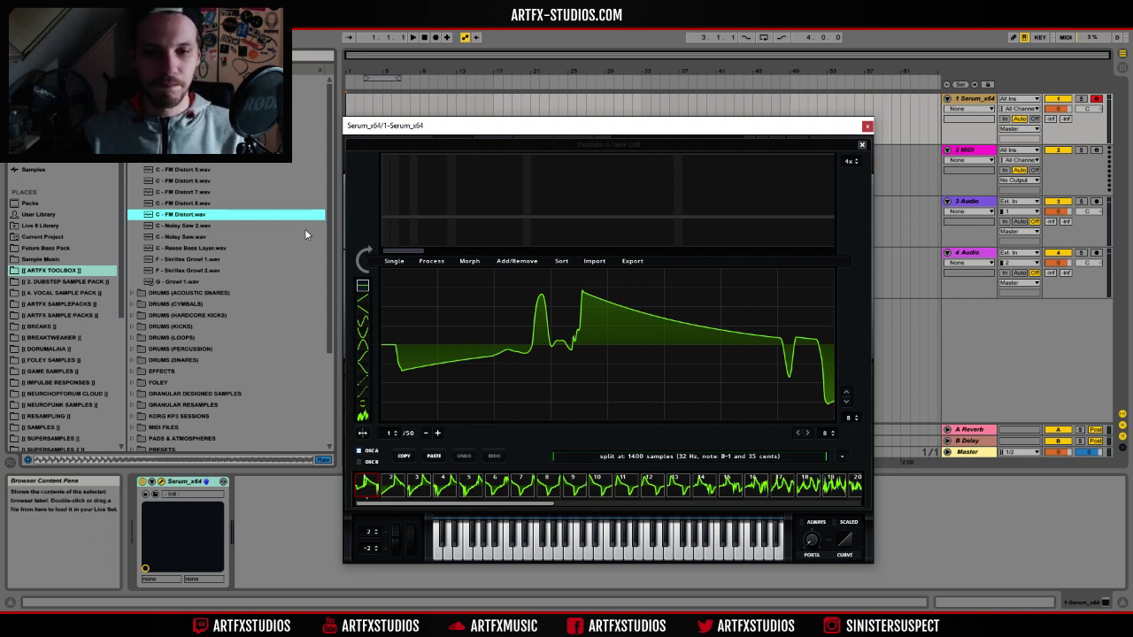
{"action": "left_click_drag", "start_coordinate": [190, 214], "coordinate": [539, 352]}
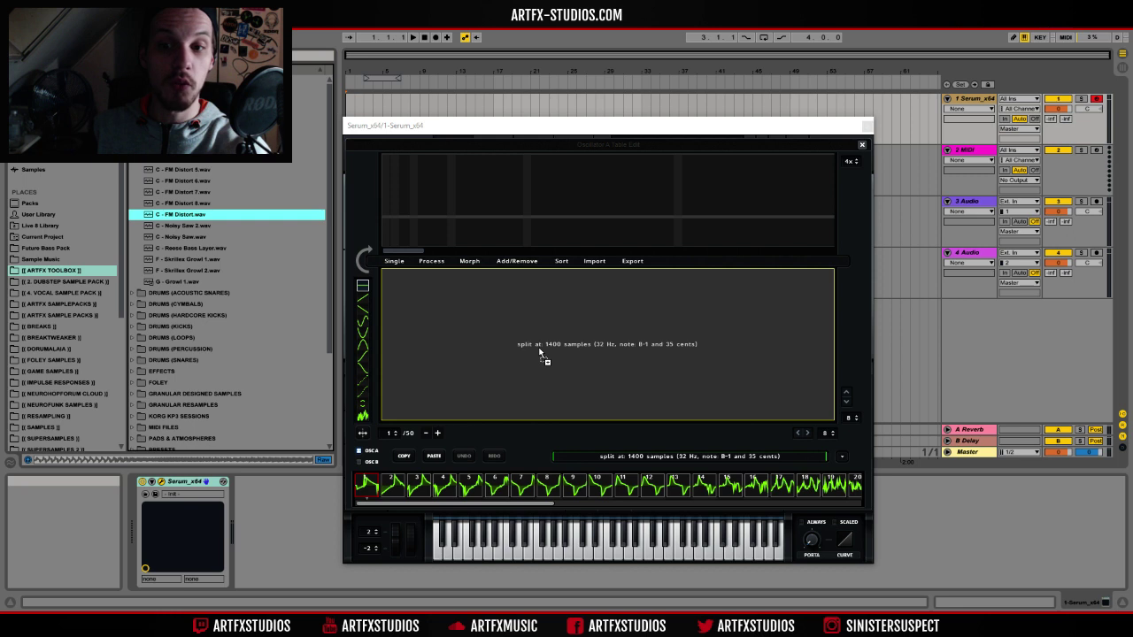
{"action": "left_click_drag", "start_coordinate": [540, 352], "coordinate": [540, 353]}
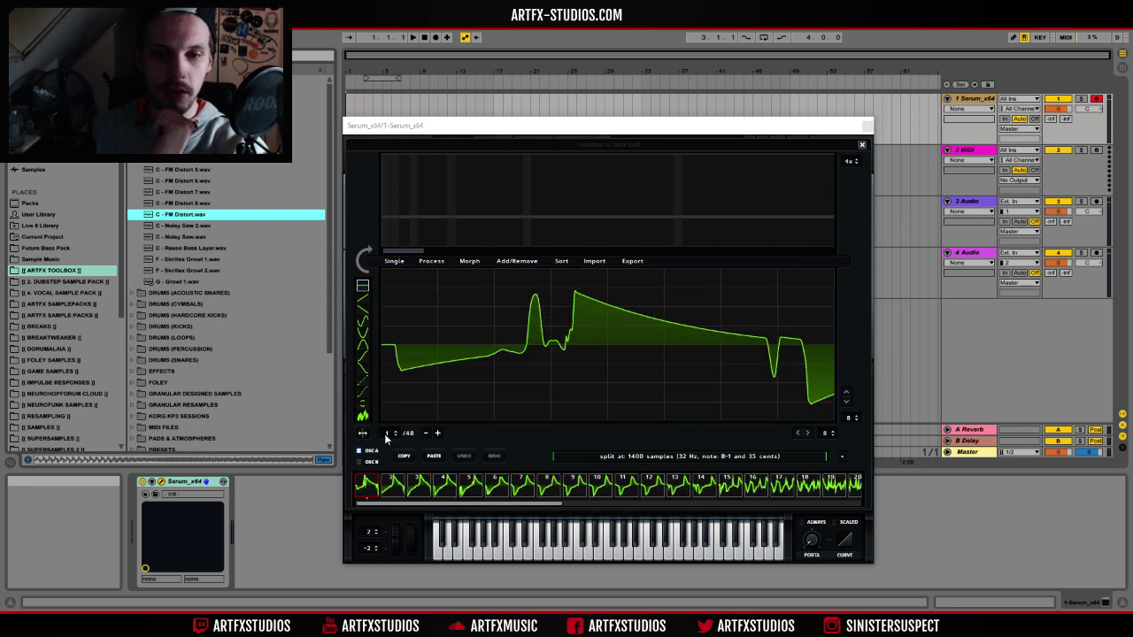
{"action": "left_click_drag", "start_coordinate": [384, 433], "coordinate": [400, 463]}
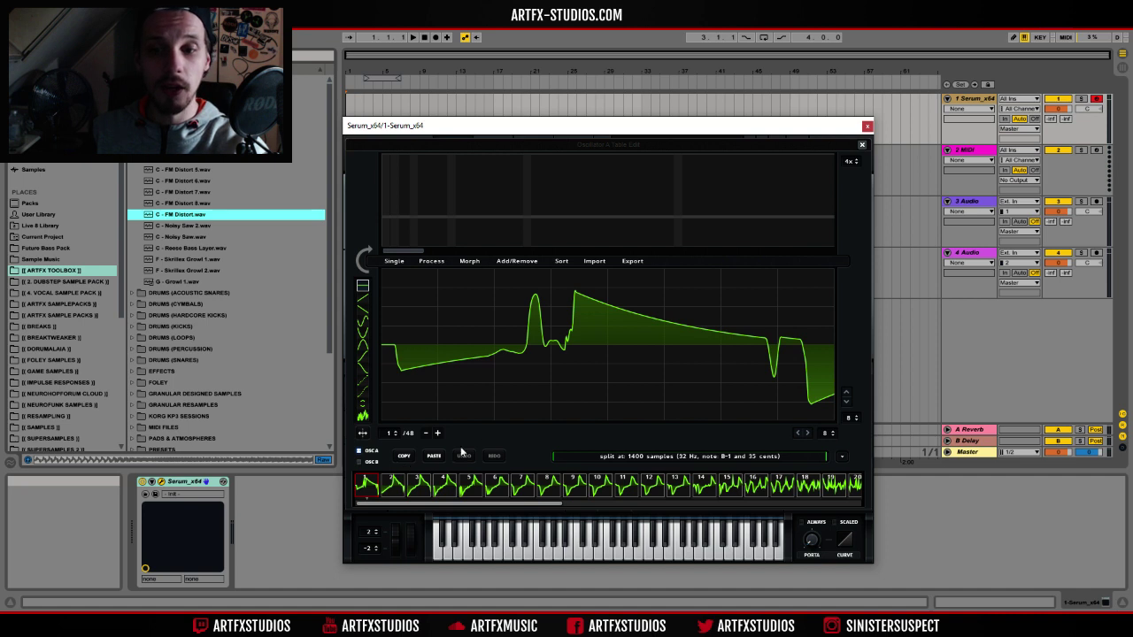
- Change the split size to 1500 samples for 45 frames and sweep through frames 1 to 9
{"action": "left_click", "coordinate": [630, 457]}
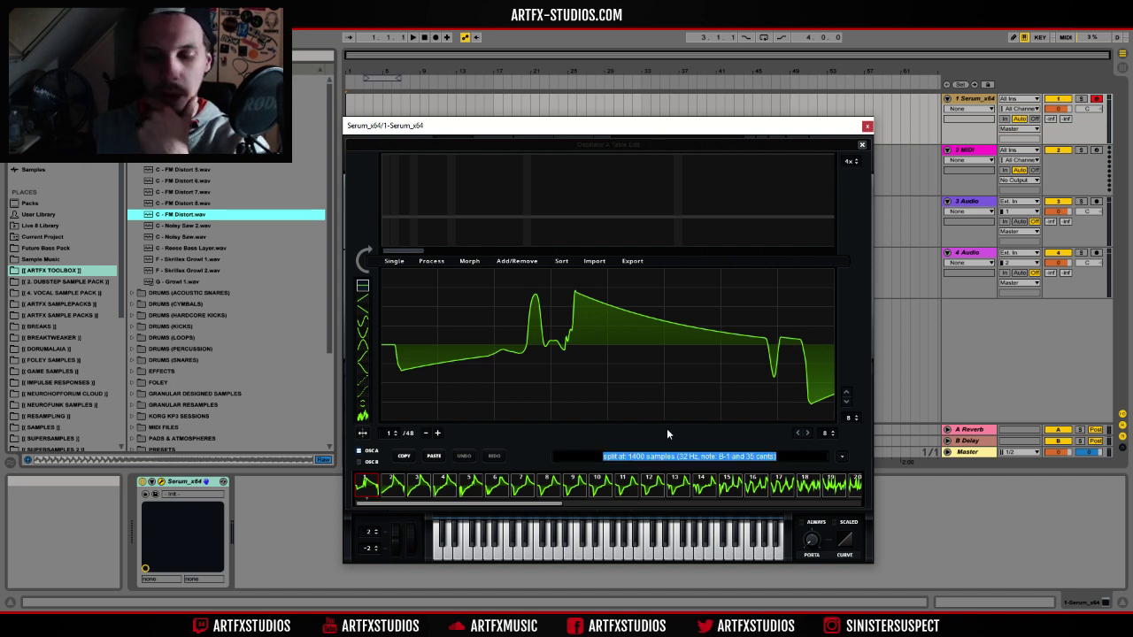
{"action": "type", "text": "1500"}
{"action": "key", "text": "Return"}
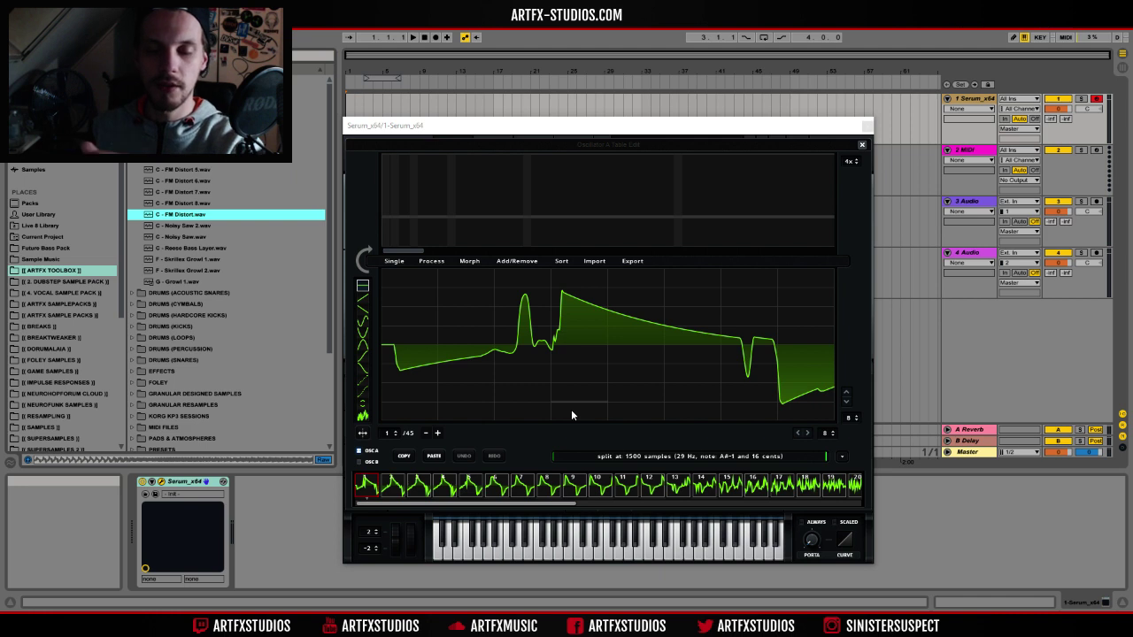
{"action": "left_click", "coordinate": [389, 435]}
{"action": "left_click_drag", "start_coordinate": [389, 434], "coordinate": [419, 464]}
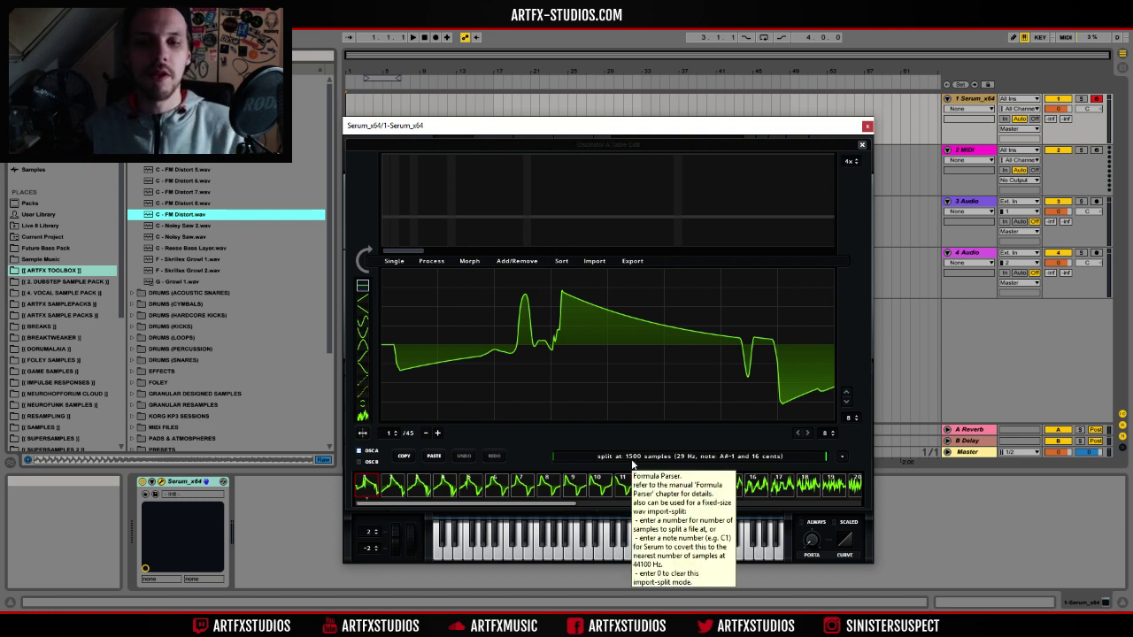
- Replace the split size with 1450 samples for 46 frames, then browse frames 9 through 16
{"action": "left_click", "coordinate": [631, 456]}
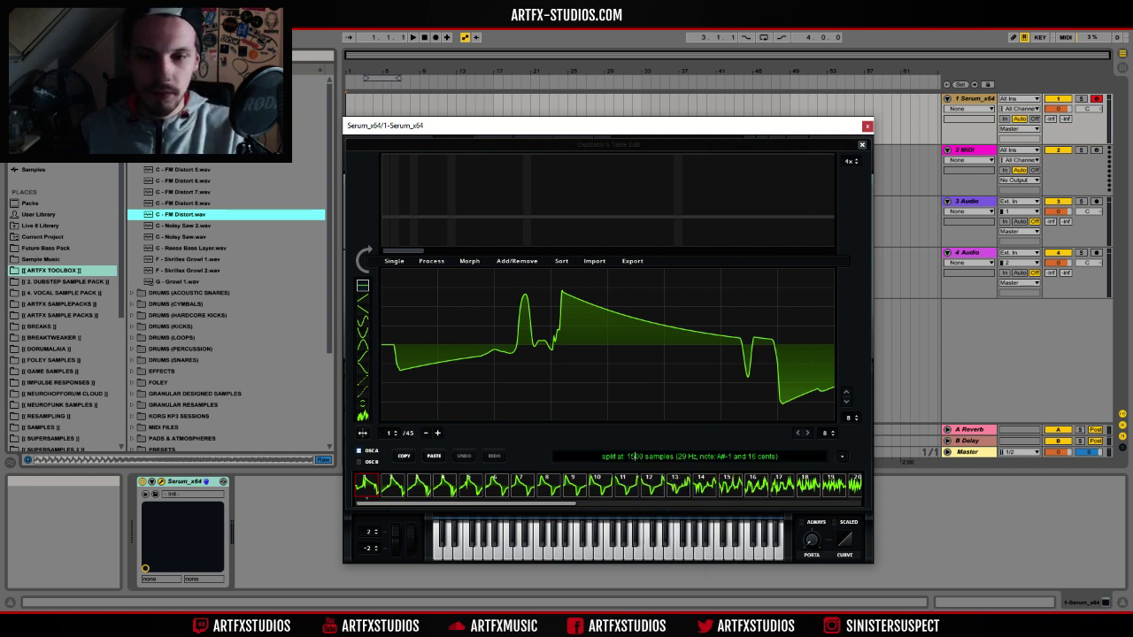
{"action": "key", "text": "ctrl+a"}
{"action": "type", "text": "1450"}
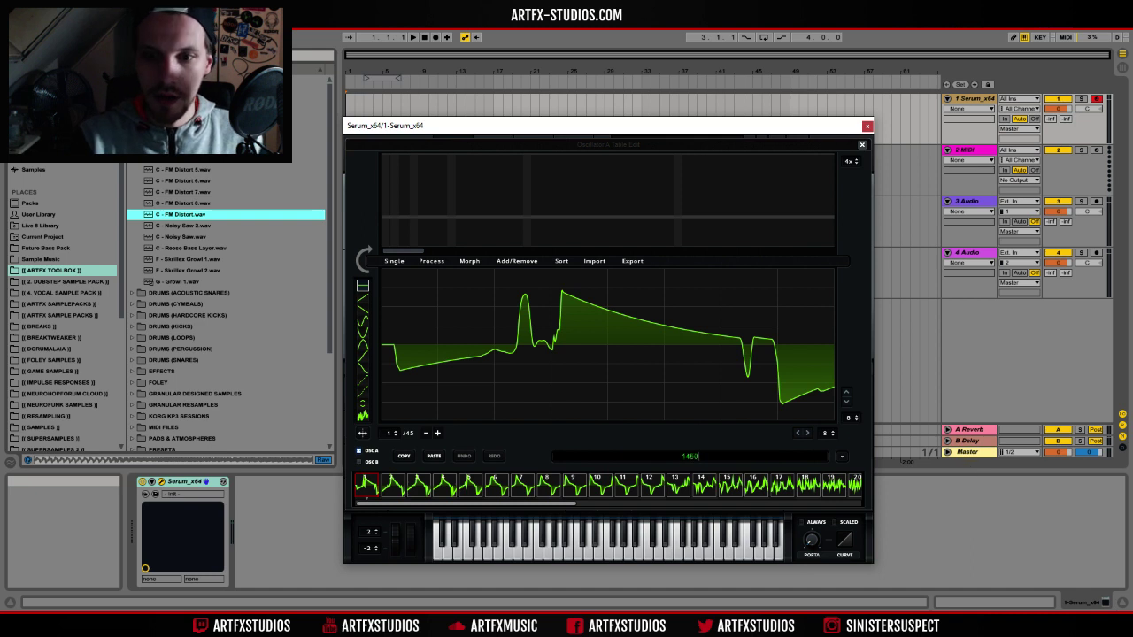
{"action": "key", "text": "Return"}
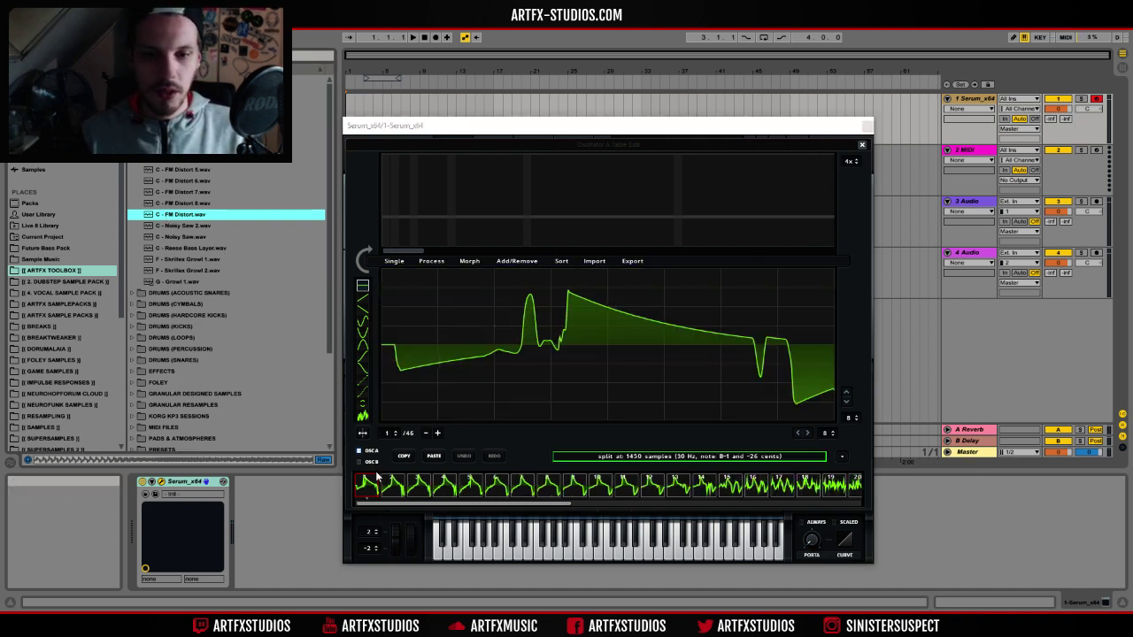
{"action": "left_click_drag", "start_coordinate": [385, 432], "coordinate": [476, 387]}
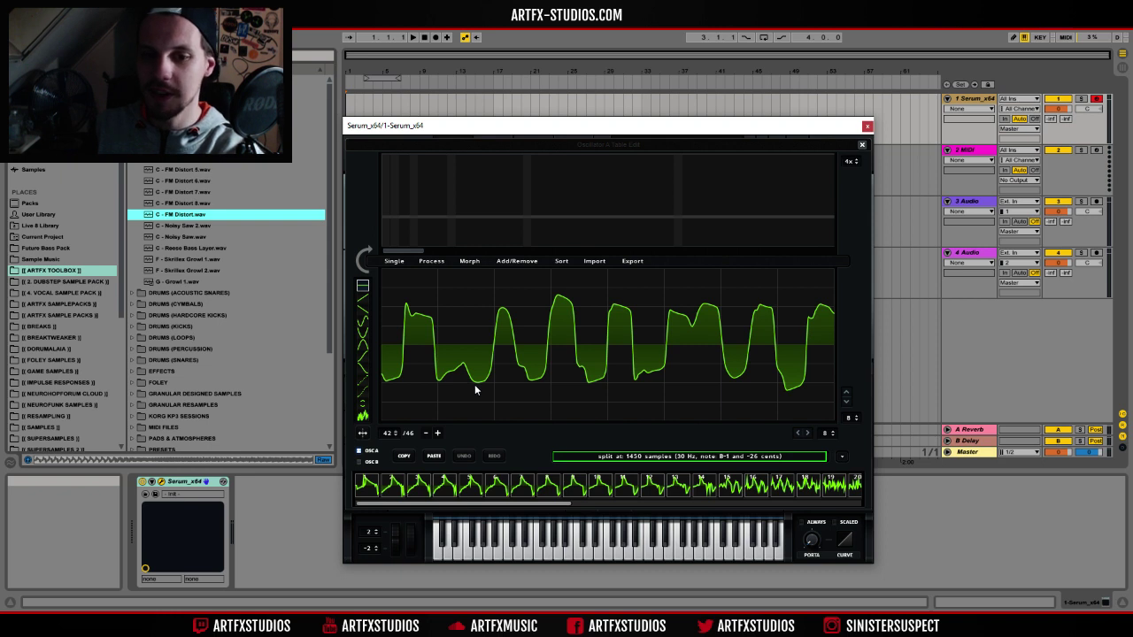
{"action": "scroll", "coordinate": [476, 390], "scroll_direction": "down", "scroll_amount": 1}
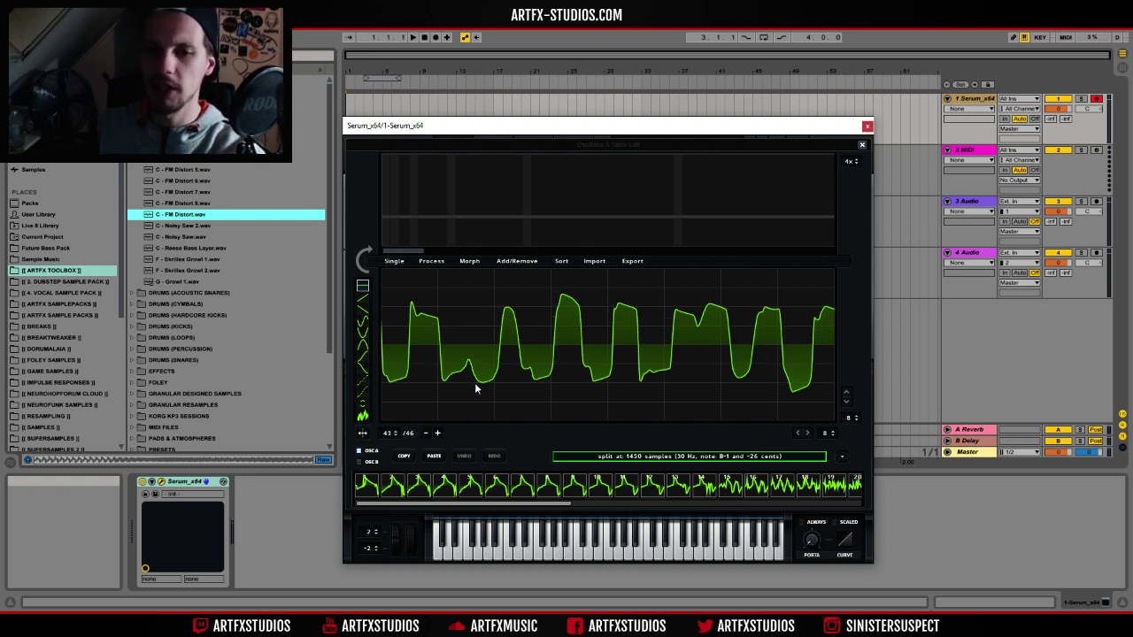
{"action": "scroll", "coordinate": [476, 388], "scroll_direction": "down", "scroll_amount": 1}
{"action": "scroll", "coordinate": [485, 381], "scroll_direction": "down", "scroll_amount": 2}
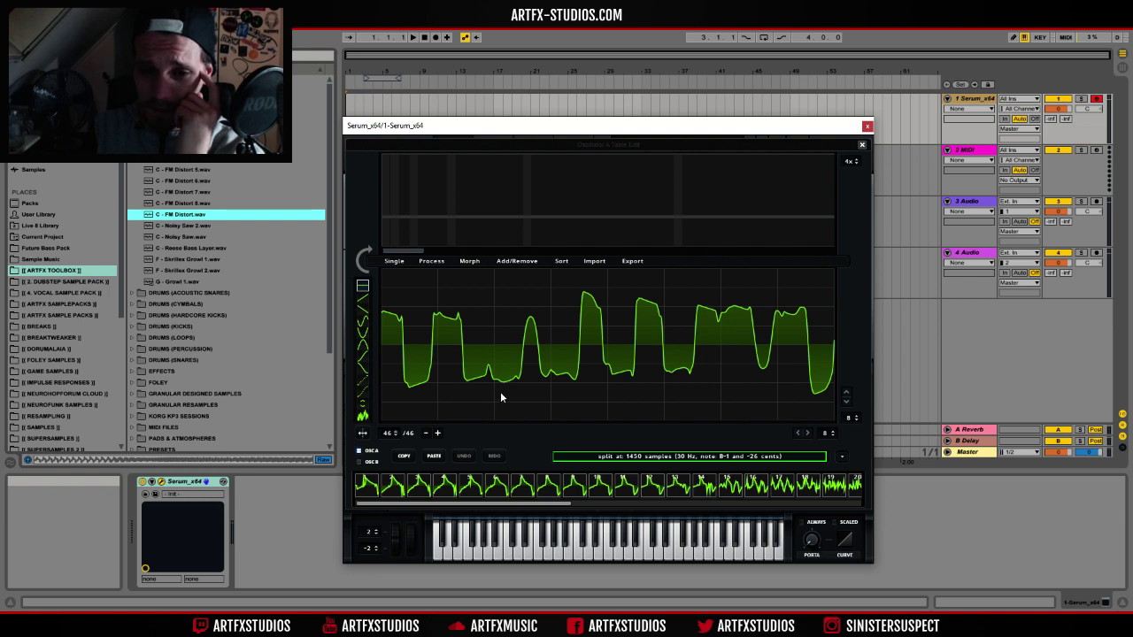
{"action": "scroll", "coordinate": [488, 407], "scroll_direction": "up", "scroll_amount": 1}
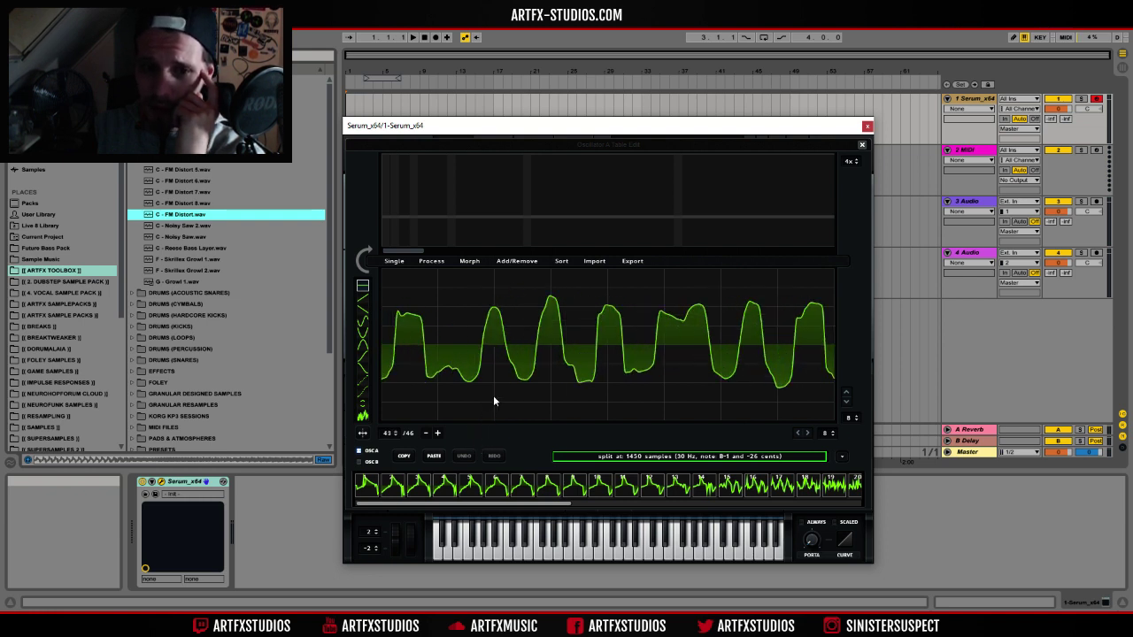
{"action": "scroll", "coordinate": [495, 390], "scroll_direction": "down", "scroll_amount": 1}
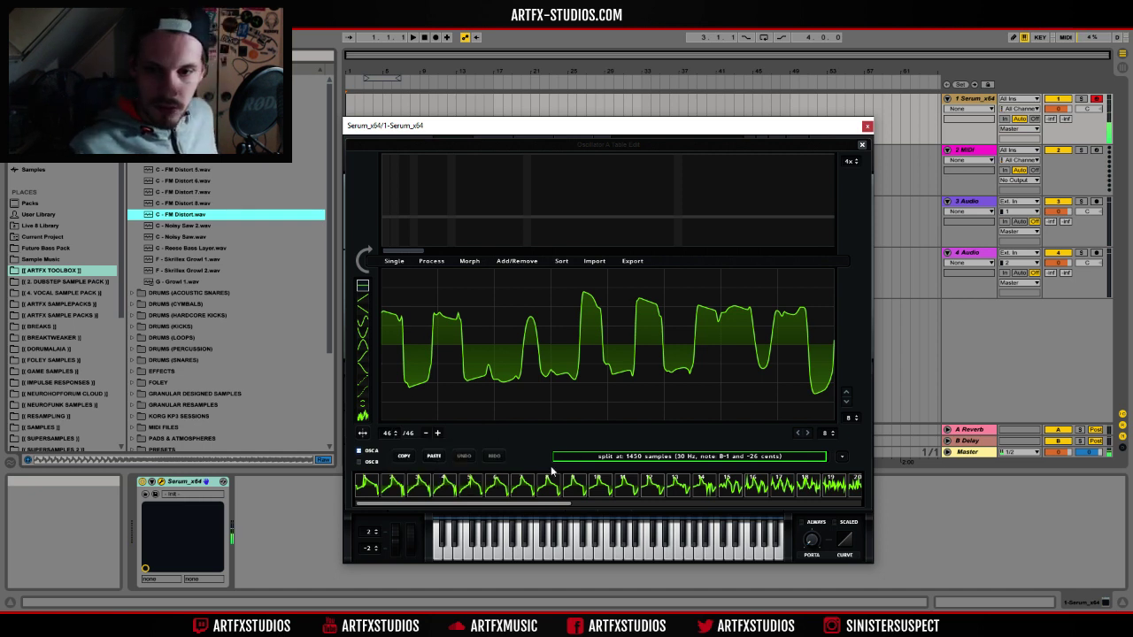
{"action": "left_click_drag", "start_coordinate": [389, 433], "coordinate": [419, 619]}
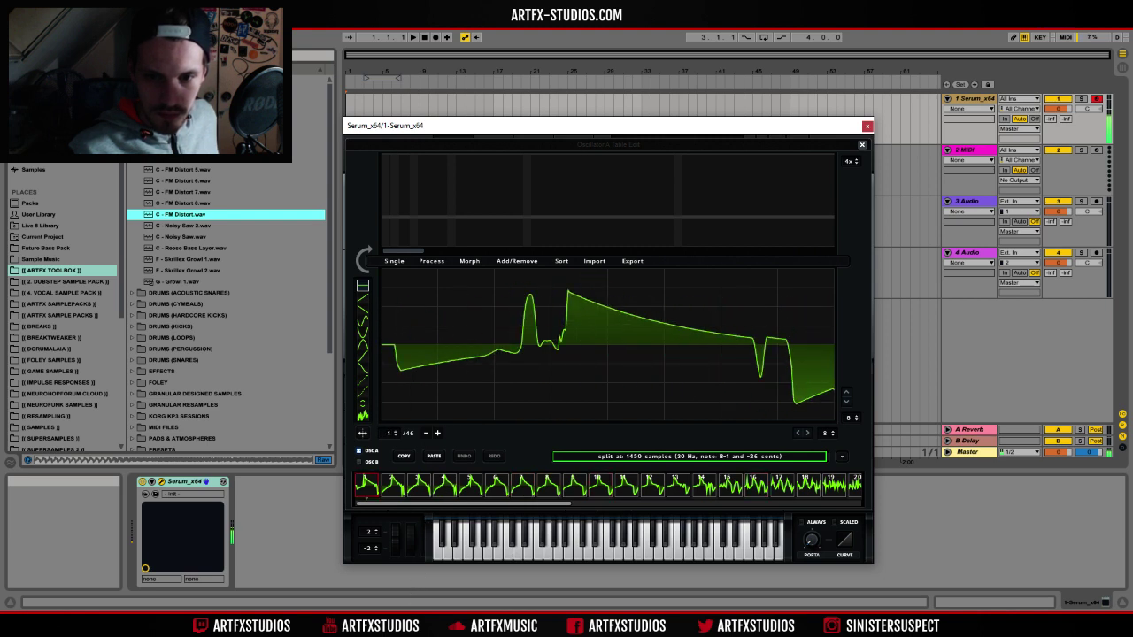
- Remove the DC offset from every wavetable frame with the Process menu
{"action": "left_click", "coordinate": [433, 263]}
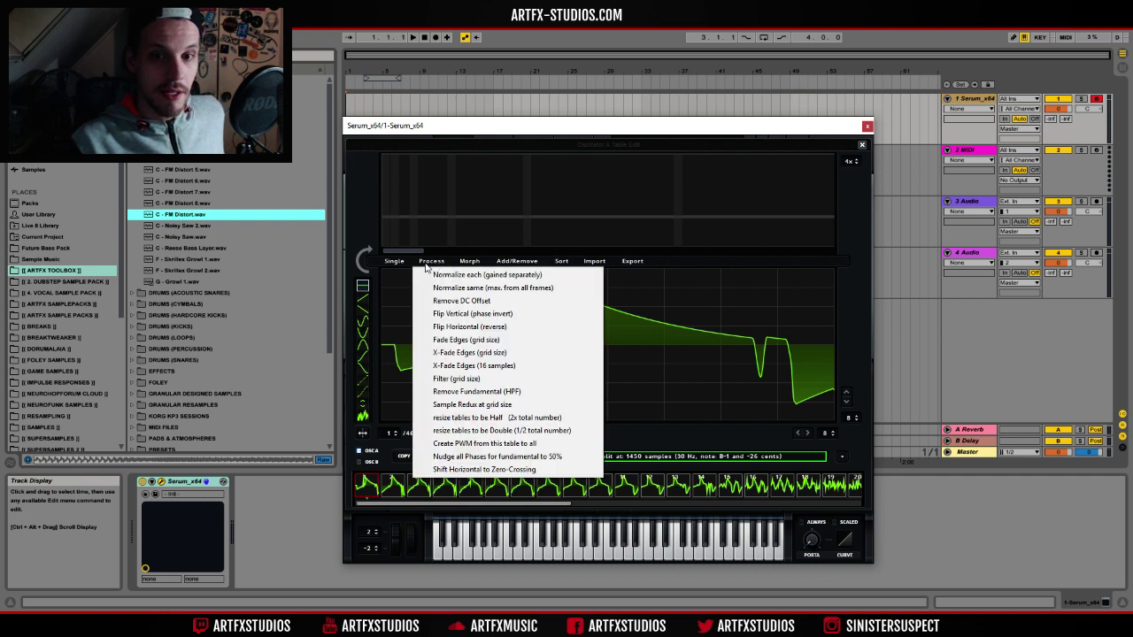
{"action": "left_click", "coordinate": [475, 133]}
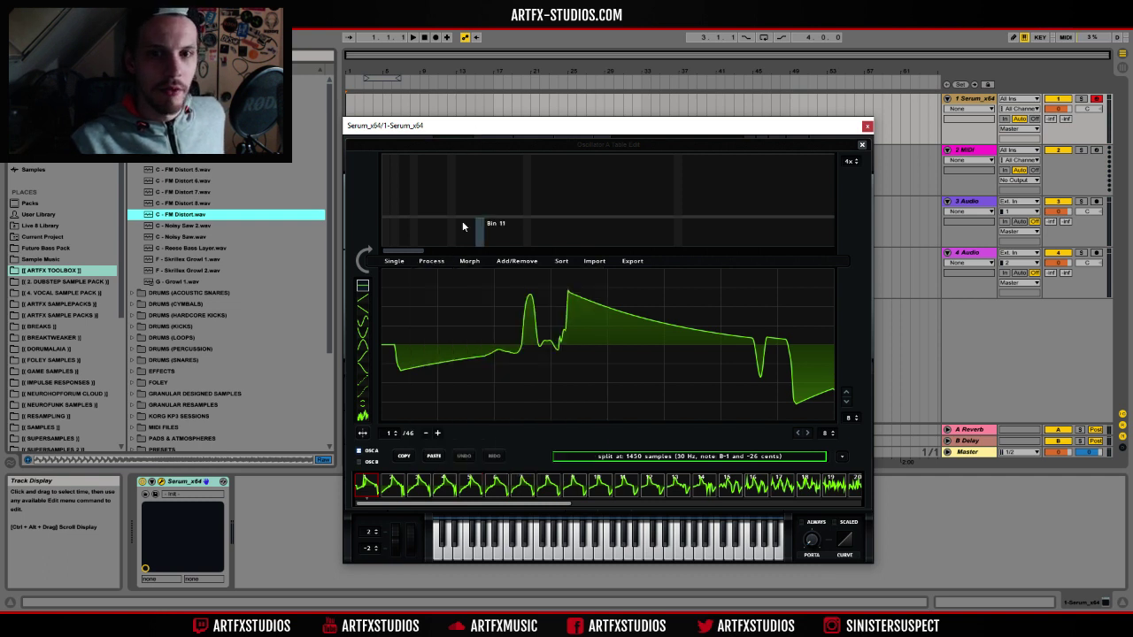
{"action": "left_click", "coordinate": [429, 264]}
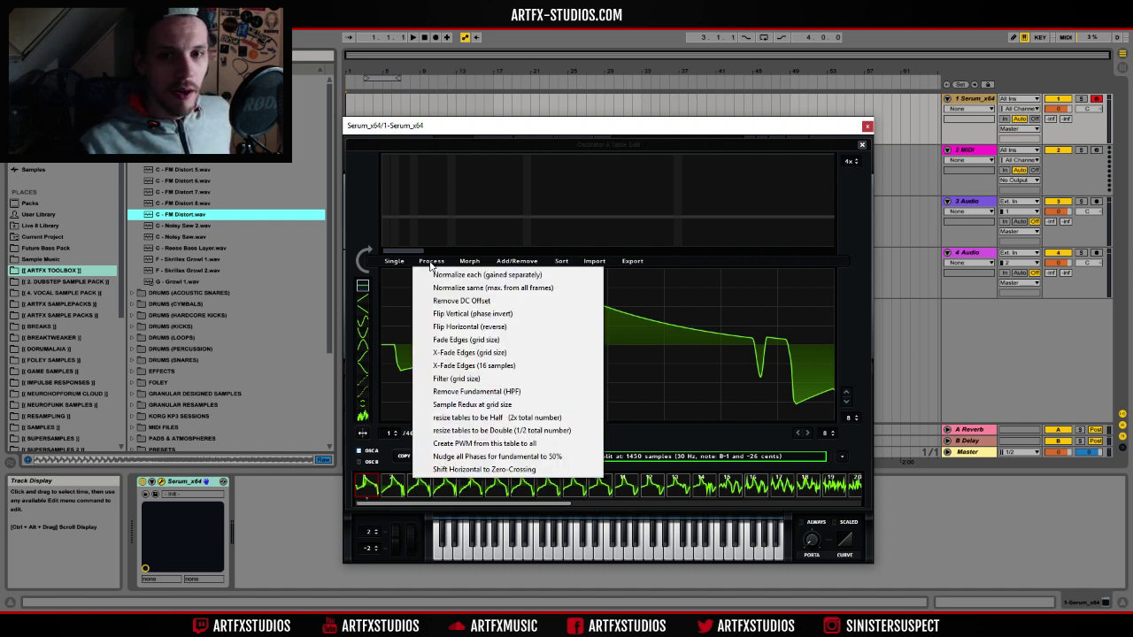
{"action": "left_click", "coordinate": [465, 302]}
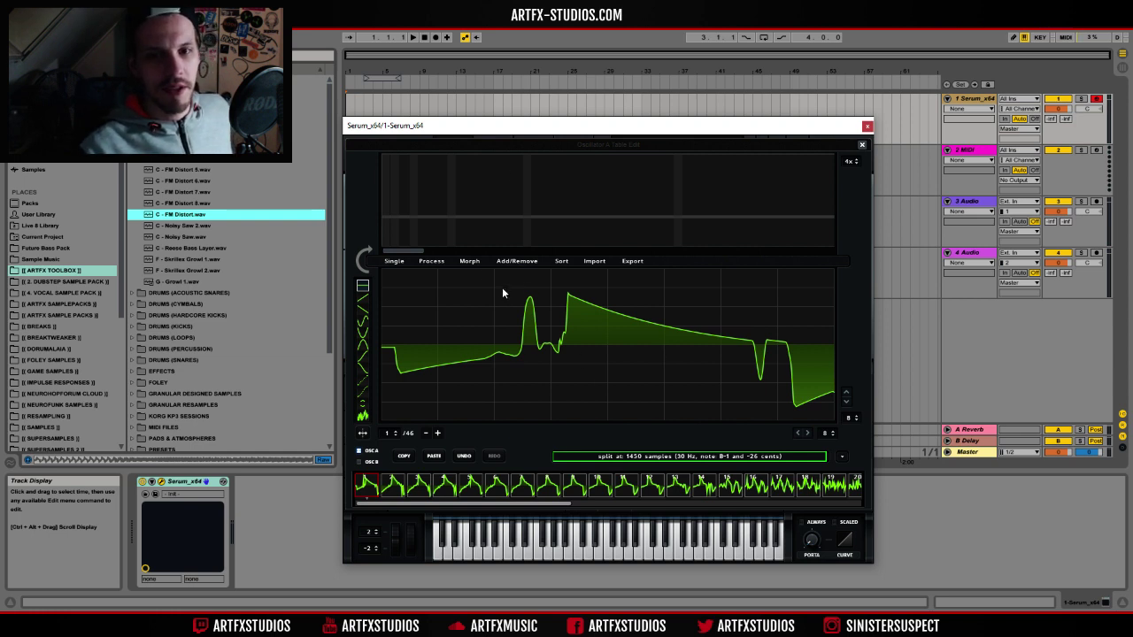
- Normalize each frame separately, sweep to frame 40, and raise the grid size from 8 to 64
{"action": "left_click", "coordinate": [433, 264]}
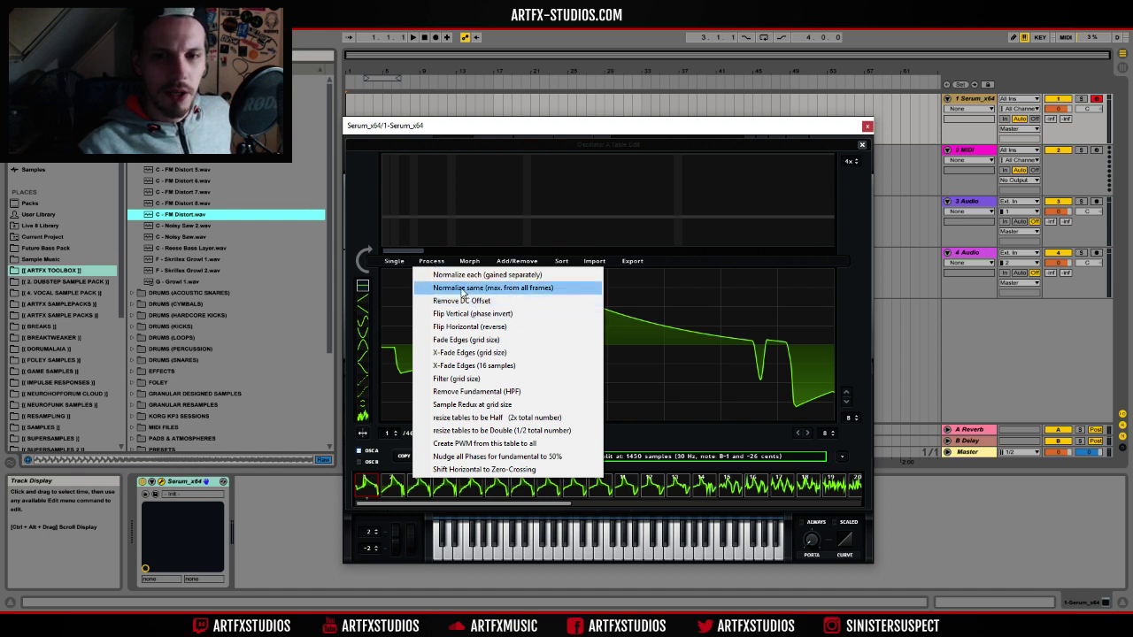
{"action": "left_click", "coordinate": [454, 277]}
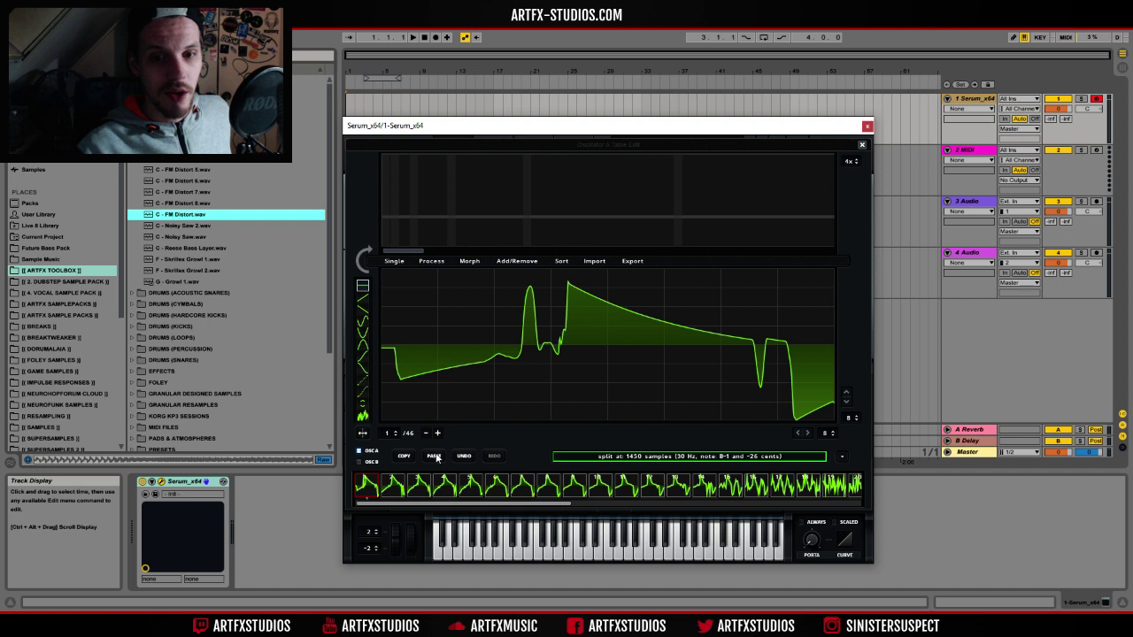
{"action": "left_click", "coordinate": [386, 487]}
{"action": "left_click_drag", "start_coordinate": [394, 439], "coordinate": [432, 270]}
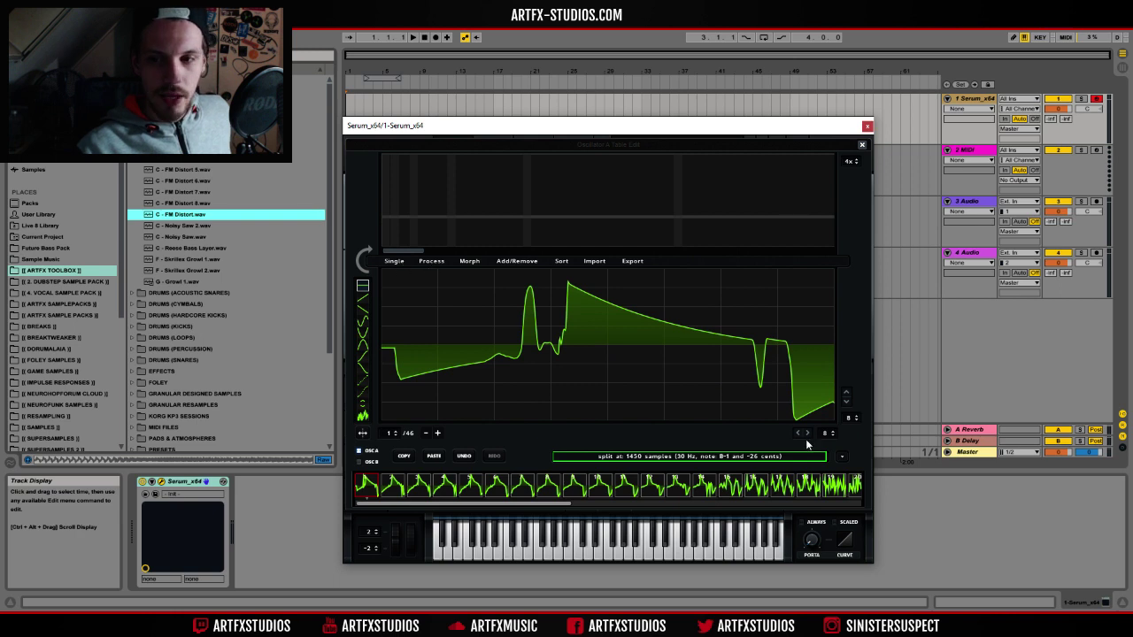
{"action": "left_click_drag", "start_coordinate": [826, 436], "coordinate": [855, 282]}
- Keep the grid at 64 and fade each frame's edges over the grid size
{"action": "left_click_drag", "start_coordinate": [851, 428], "coordinate": [861, 275]}
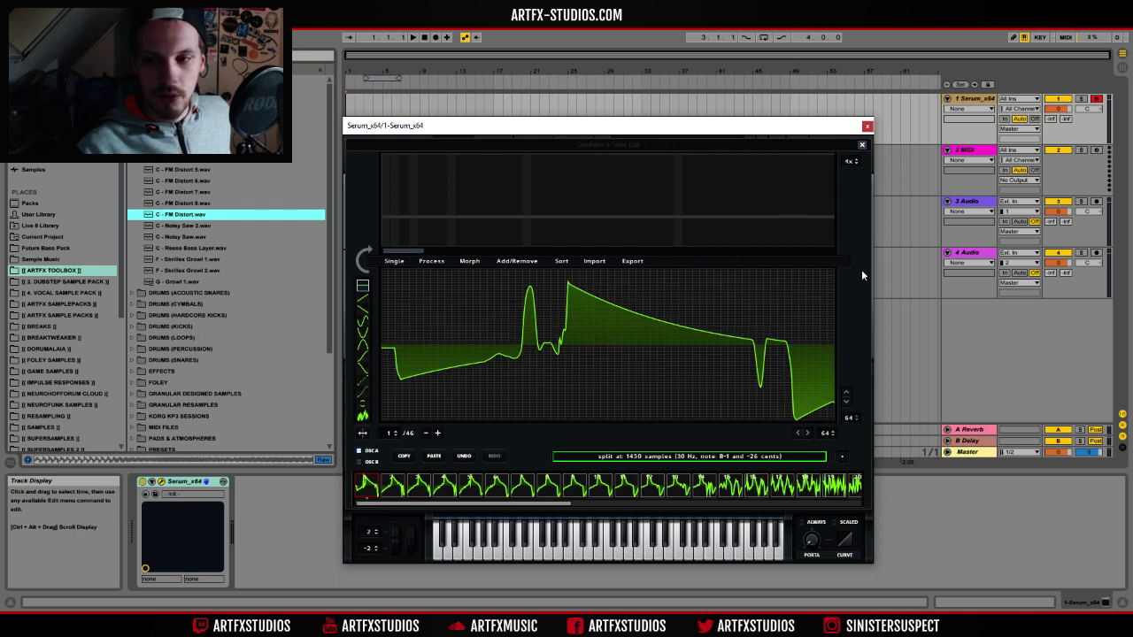
{"action": "left_click", "coordinate": [431, 261]}
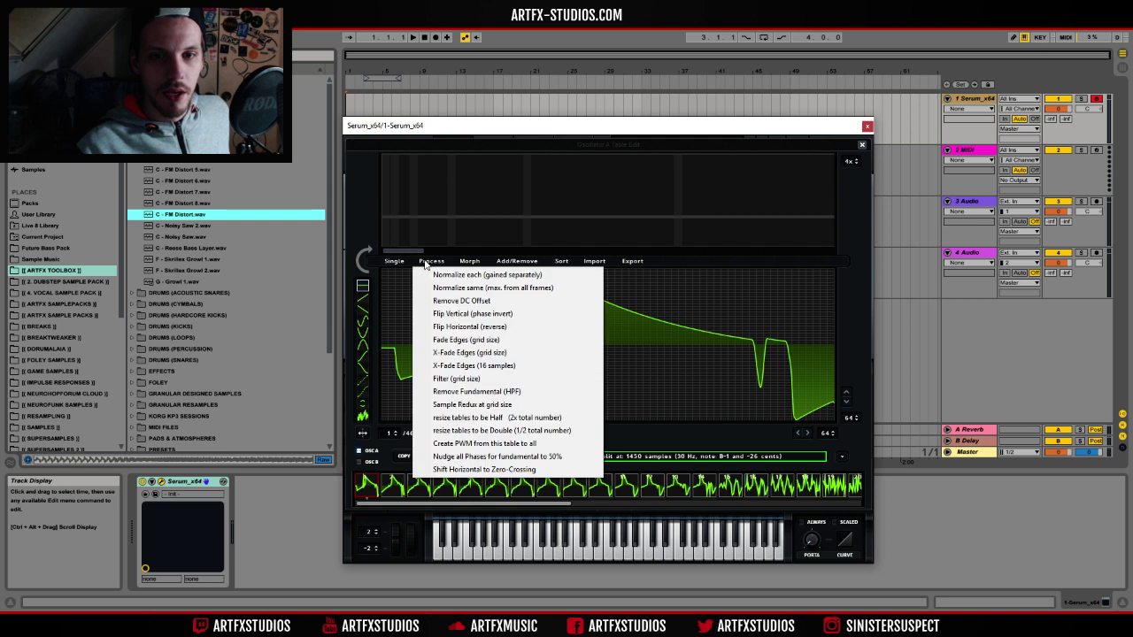
{"action": "left_click", "coordinate": [477, 341]}
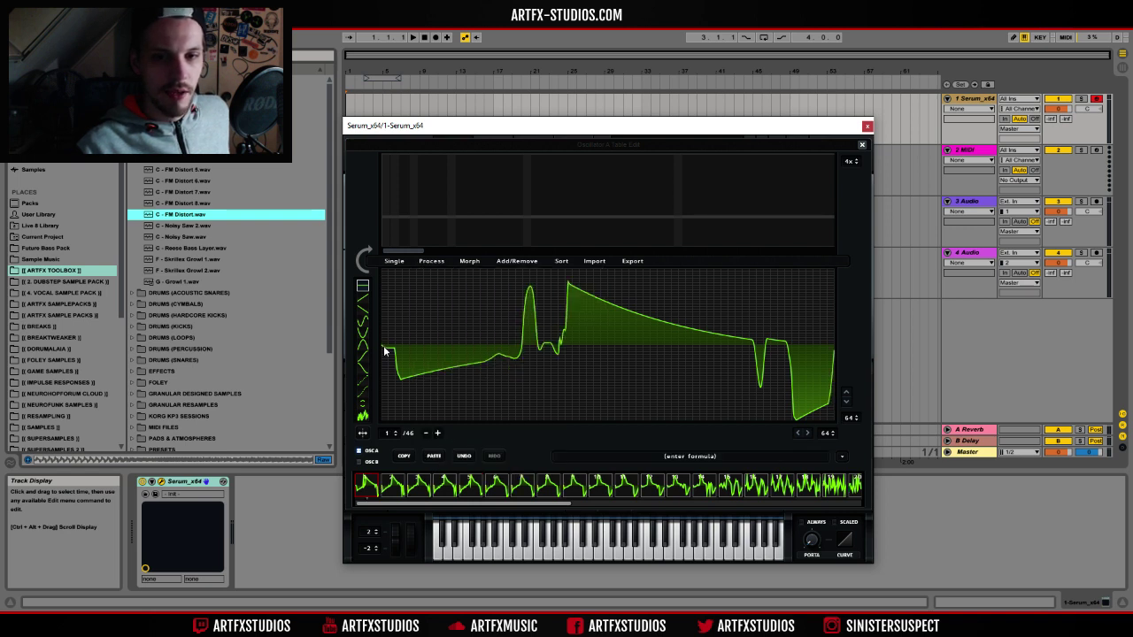
{"action": "mouse_move", "coordinate": [390, 434]}
{"action": "left_mouse_down"}
{"action": "mouse_move", "coordinate": [389, 398]}
{"action": "mouse_move", "coordinate": [389, 446]}
{"action": "left_mouse_up"}
- Apply Morph - Spectral to expand the table to 256 frames and audition them
{"action": "left_click", "coordinate": [465, 262]}
{"action": "left_click", "coordinate": [500, 286]}
{"action": "left_click_drag", "start_coordinate": [387, 438], "coordinate": [437, 356]}
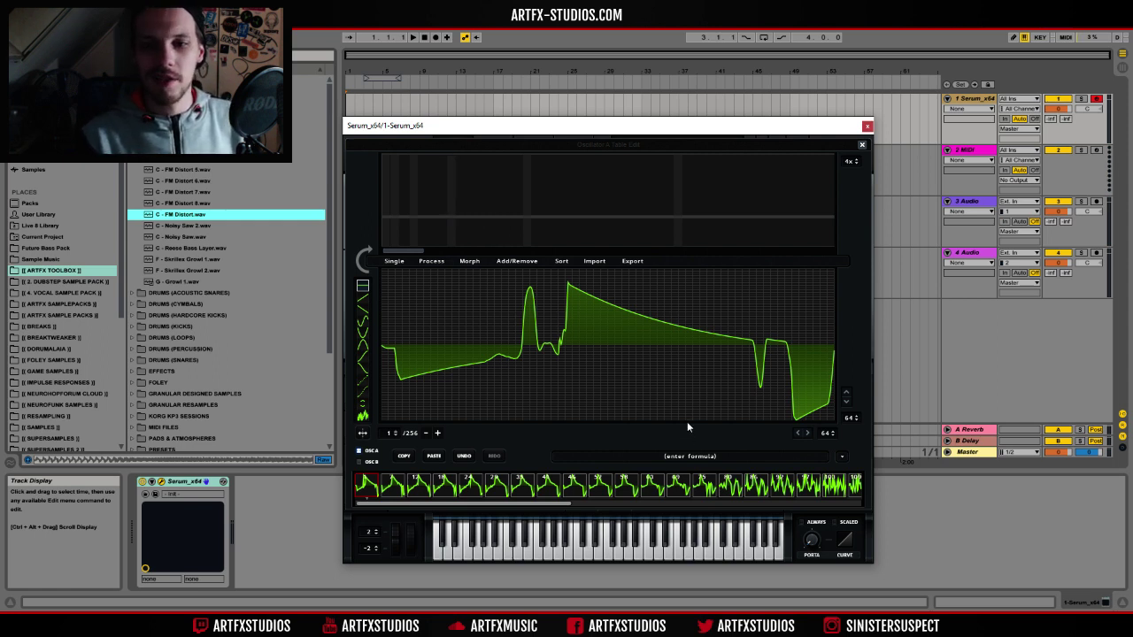
{"action": "mouse_move", "coordinate": [681, 457]}
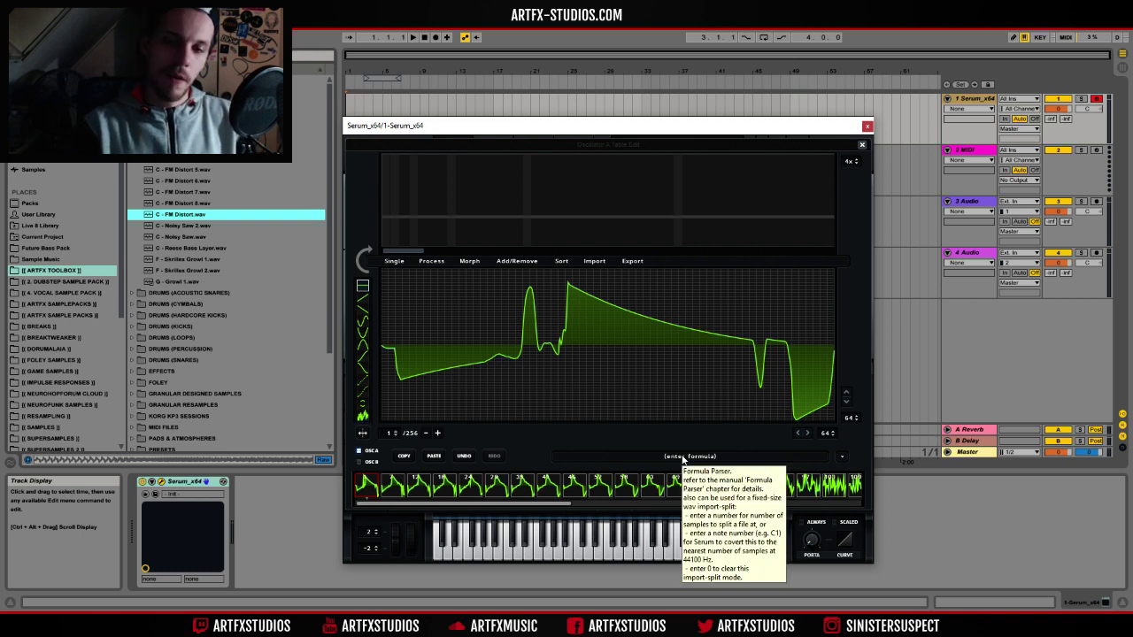